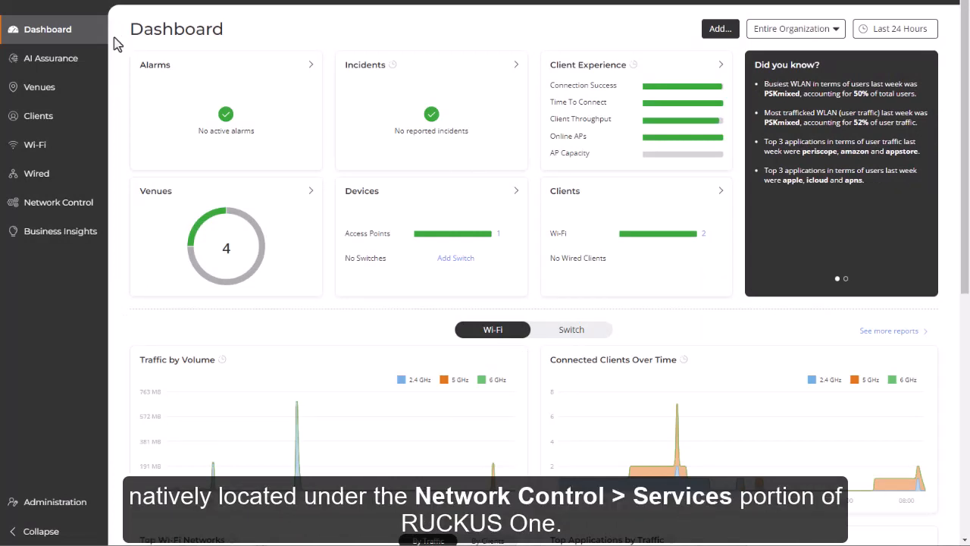
# - Open the form for adding a new guest portal from the Portal service in My Services
pyautogui.moveTo(84, 210)
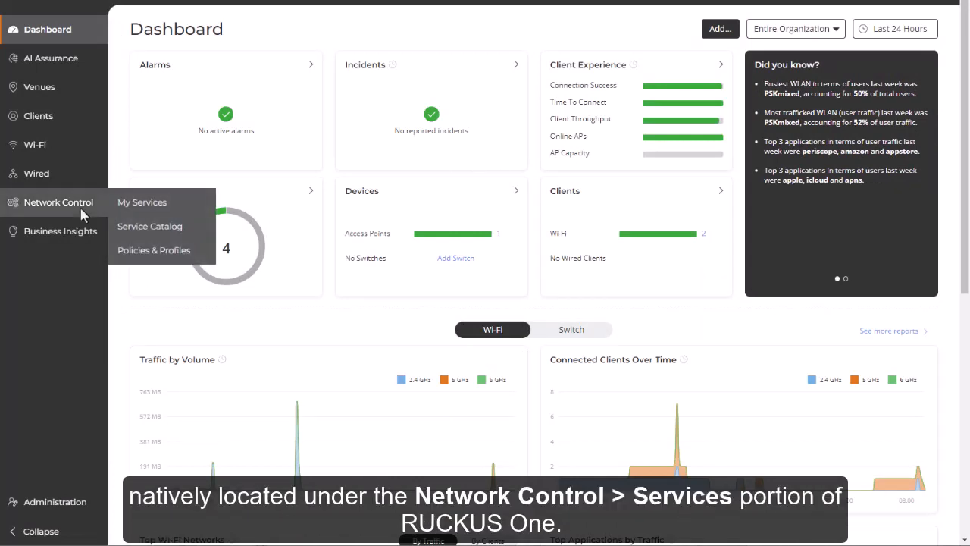
pyautogui.click(132, 214)
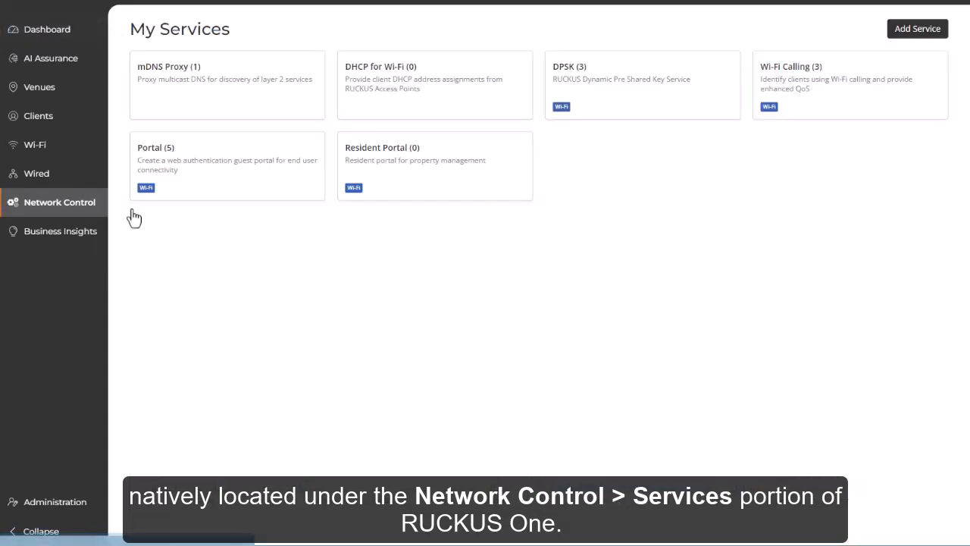
pyautogui.click(172, 175)
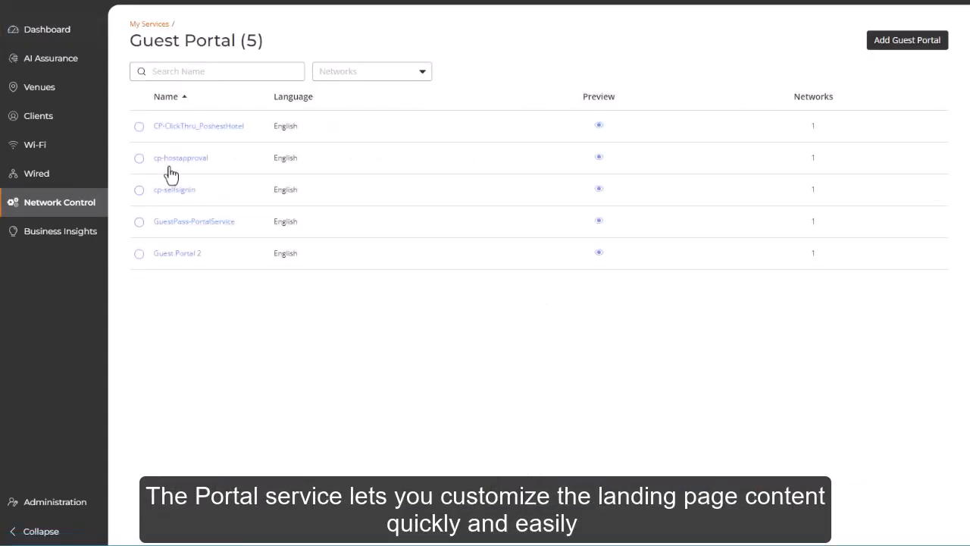
pyautogui.click(900, 50)
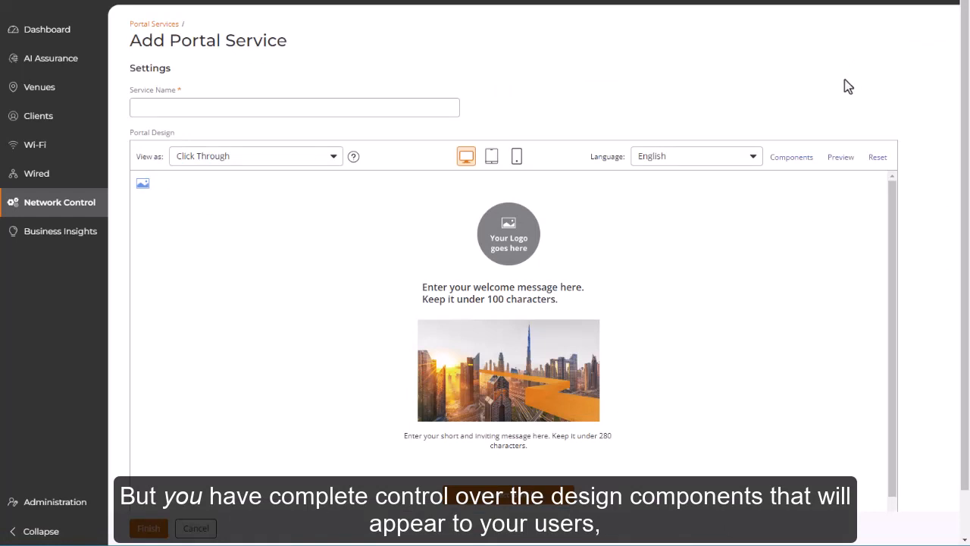
# - Check the portal's manageable components and view the Host Approval - Register/Confirm design in the tablet and phone layouts
pyautogui.click(791, 159)
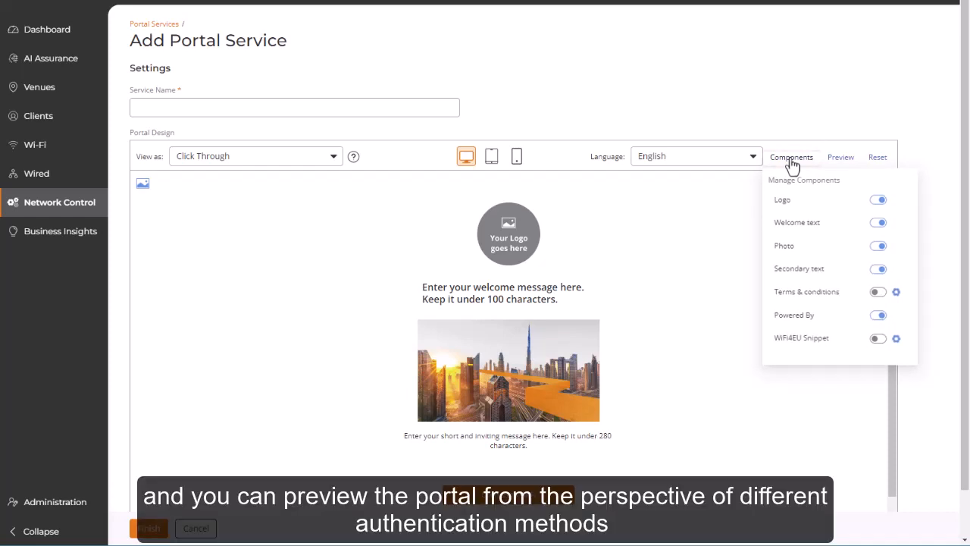
pyautogui.click(792, 160)
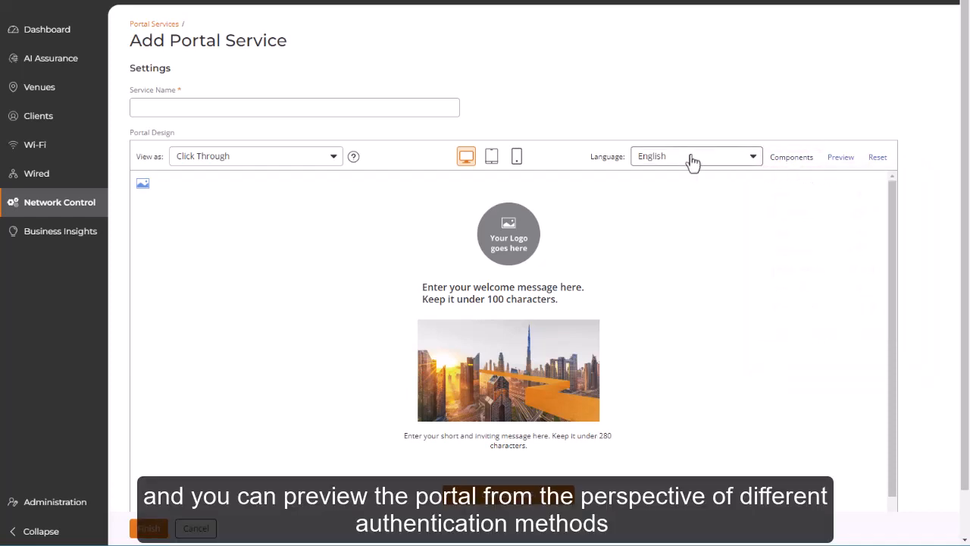
pyautogui.click(333, 159)
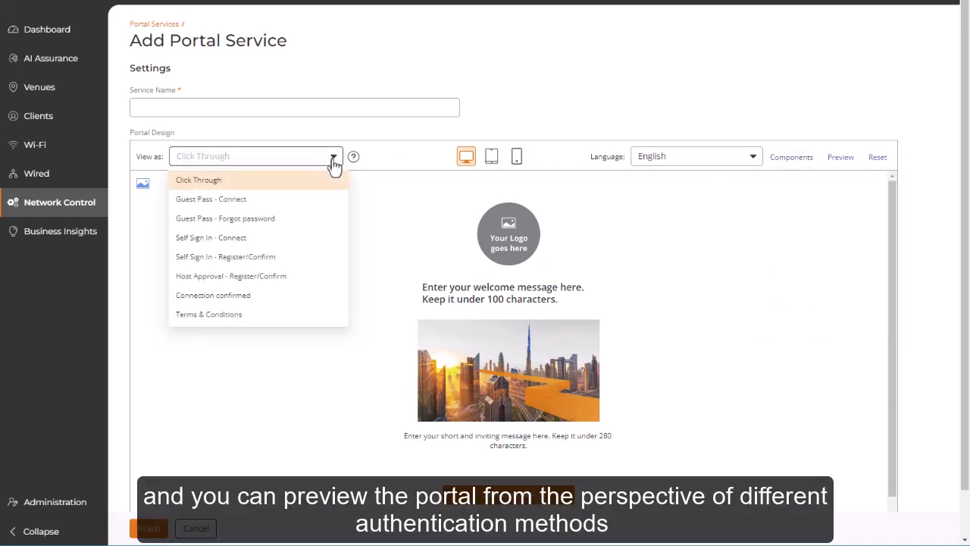
pyautogui.click(253, 276)
pyautogui.scroll(-5, 257, 275)
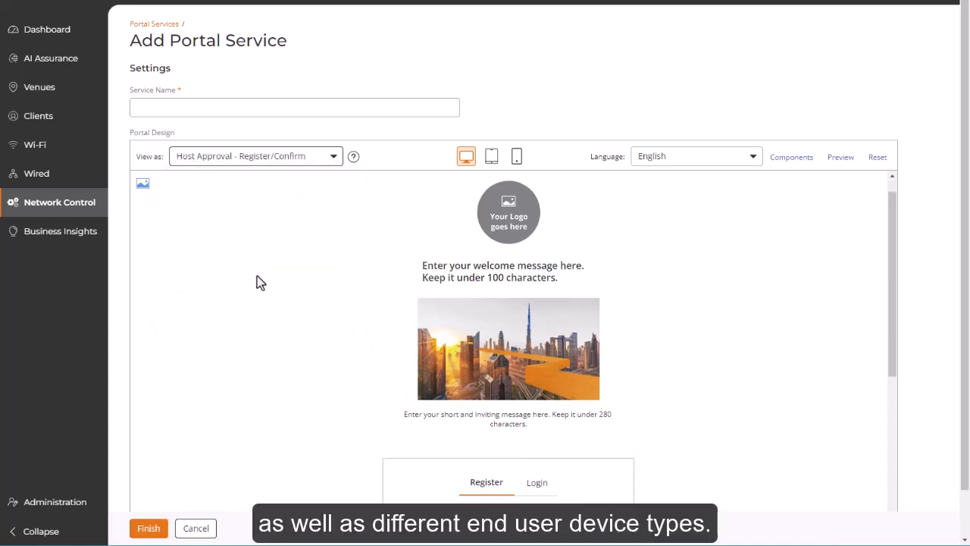
pyautogui.scroll(5, 261, 272)
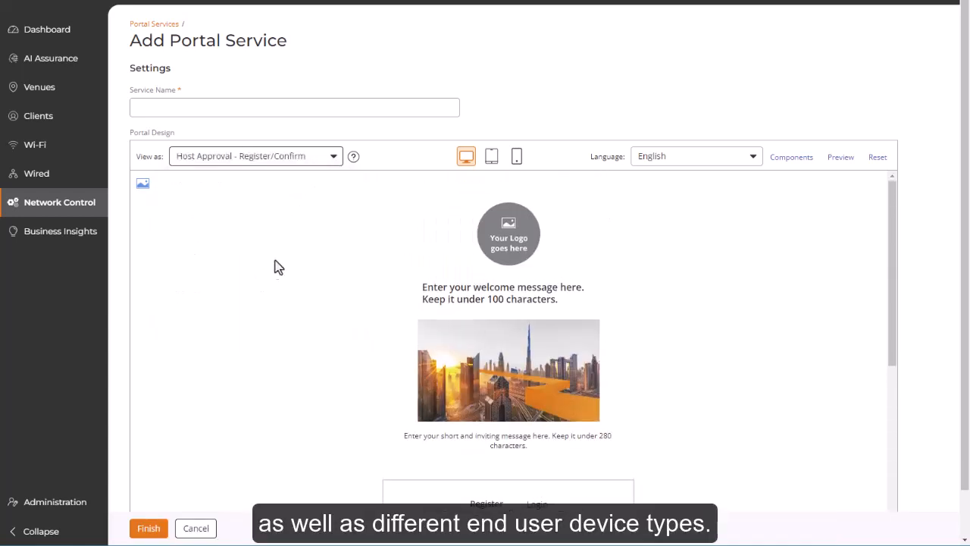
pyautogui.click(497, 159)
pyautogui.click(516, 158)
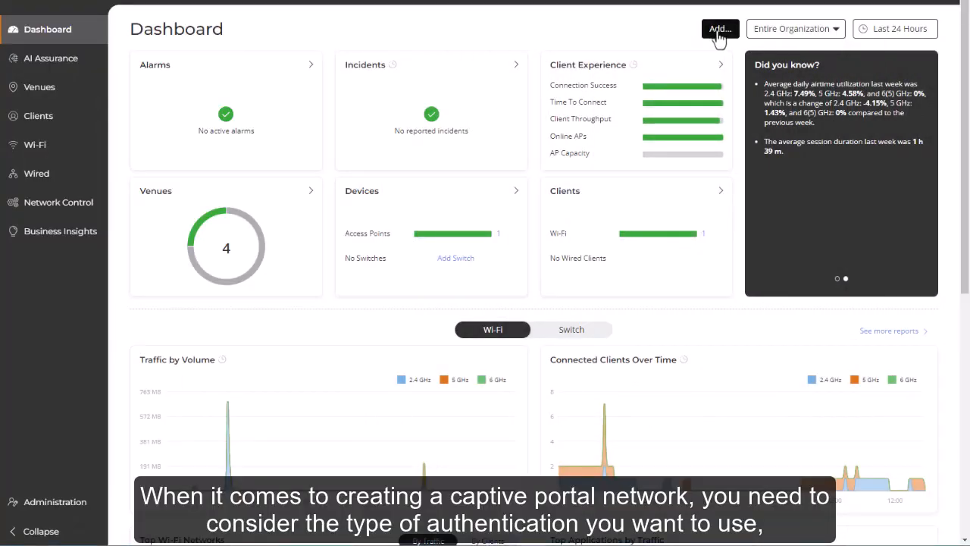
# - Start a new Wi-Fi network named CPntwk with the Captive Portal network type and continue to the portal type choices
pyautogui.click(719, 34)
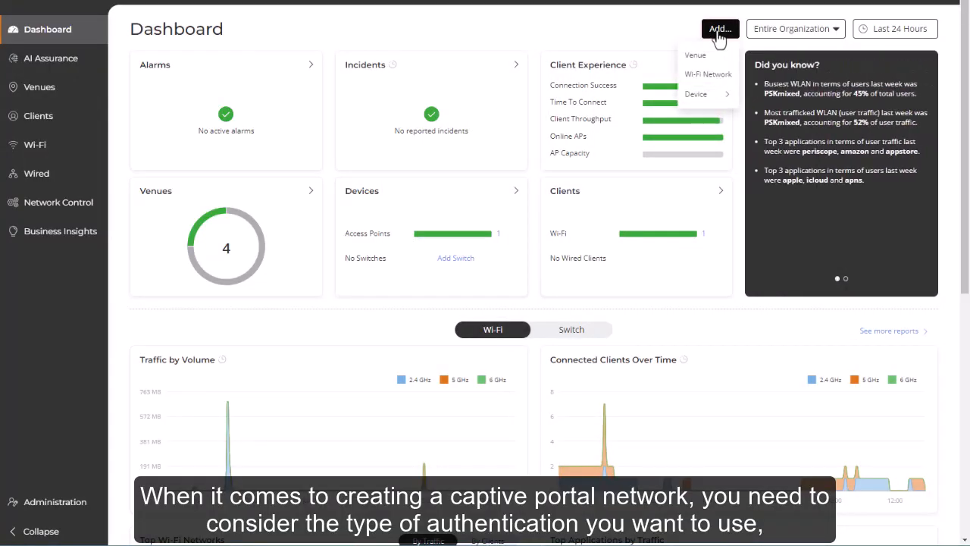
pyautogui.click(712, 76)
pyautogui.click(364, 106)
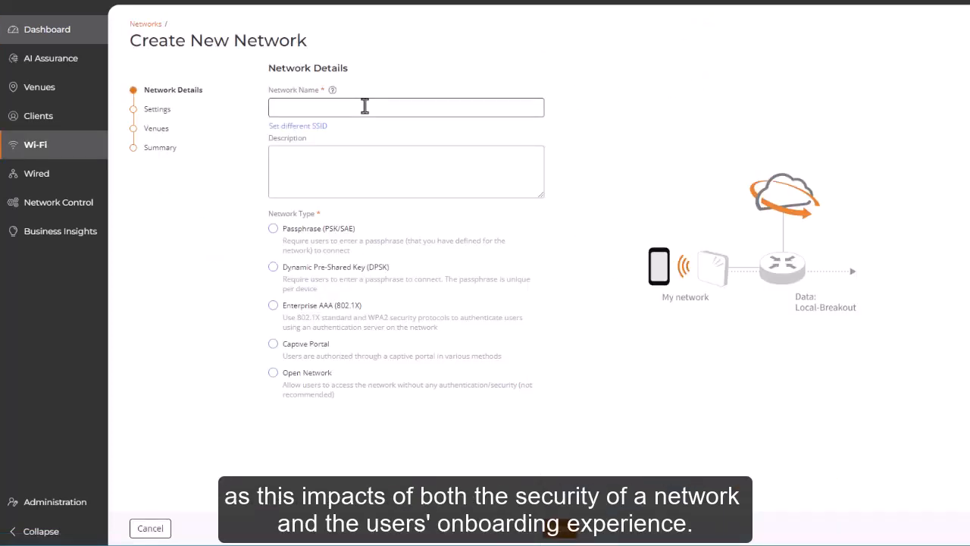
pyautogui.write('CPntwk')
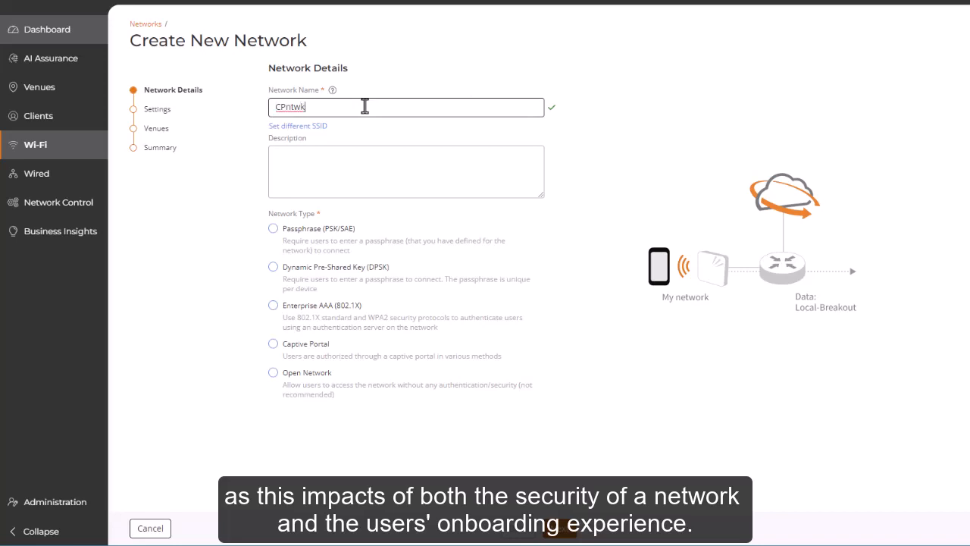
pyautogui.click(274, 354)
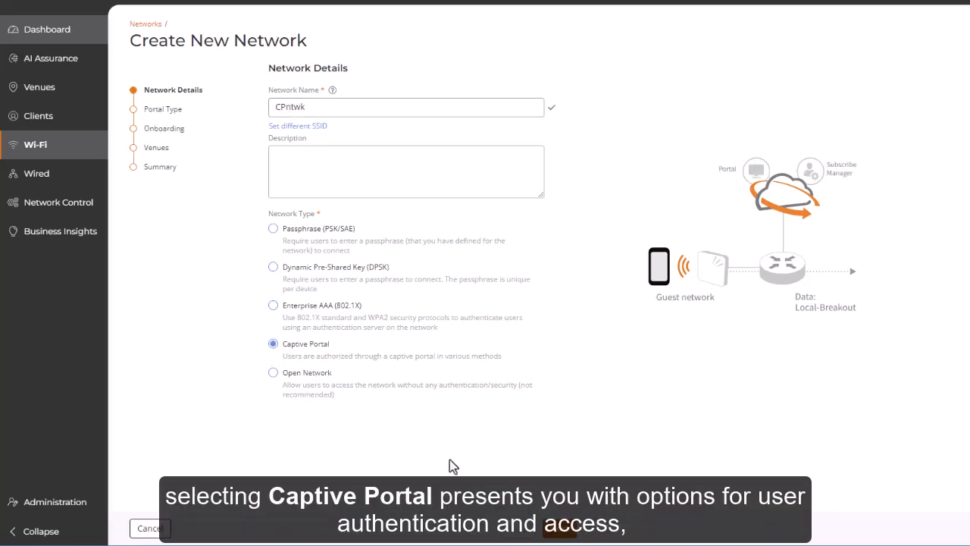
pyautogui.click(558, 533)
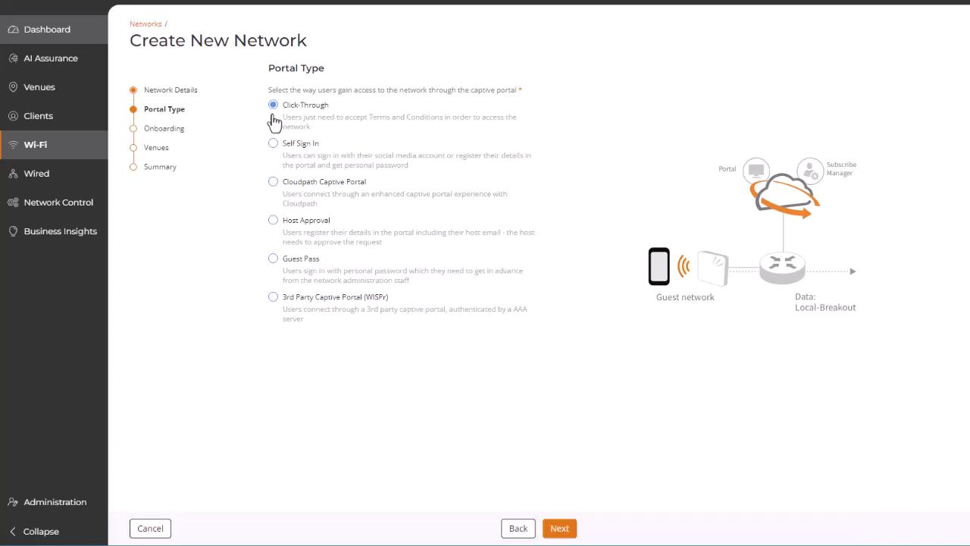
# - Compare the Self Sign In, Cloudpath Captive Portal, Host Approval, Guest Pass and 3rd Party Captive Portal (WISPr) types by selecting each in turn
pyautogui.click(275, 145)
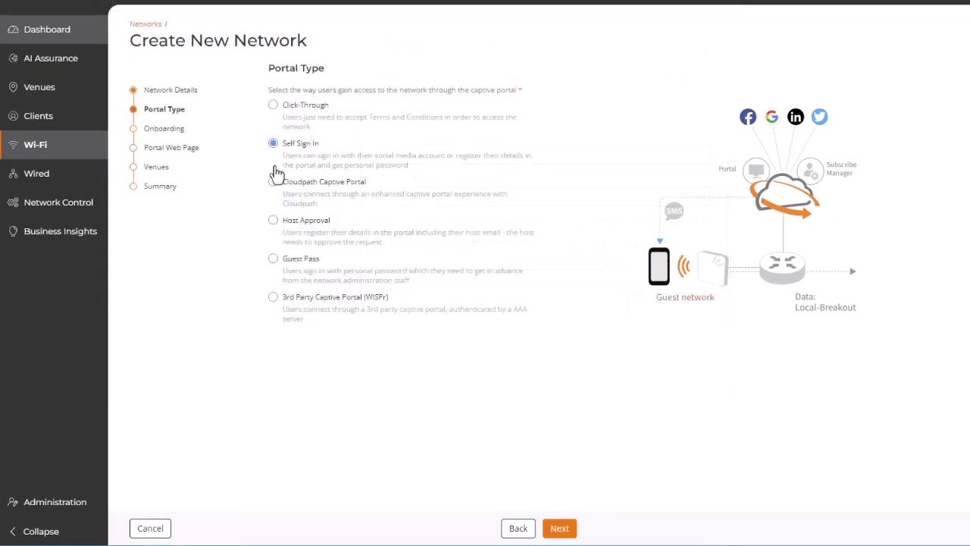
pyautogui.click(273, 182)
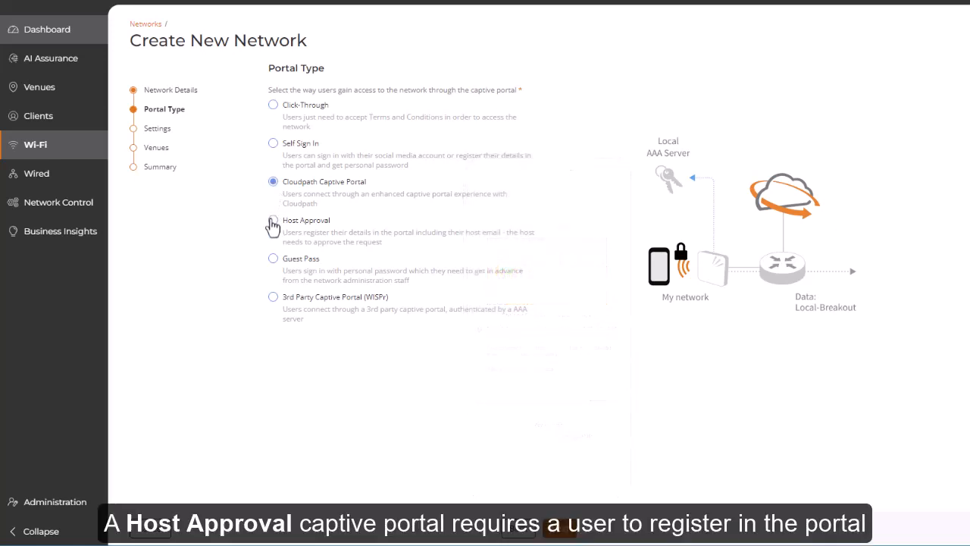
pyautogui.click(273, 221)
pyautogui.click(273, 220)
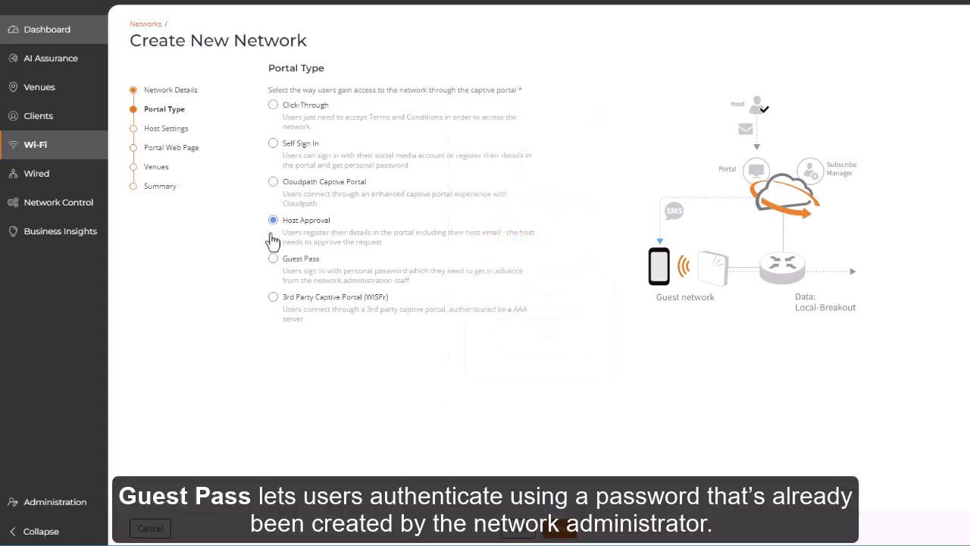
pyautogui.click(275, 262)
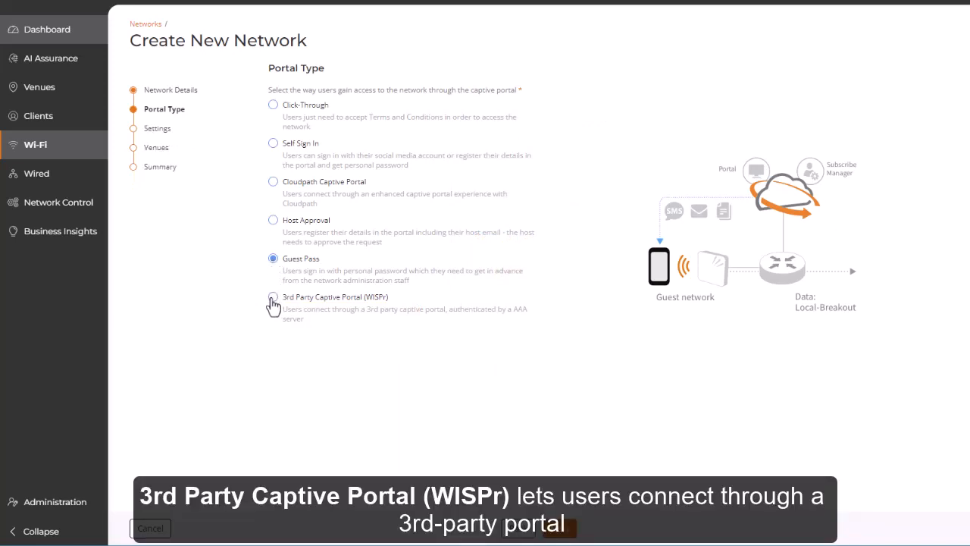
pyautogui.click(273, 298)
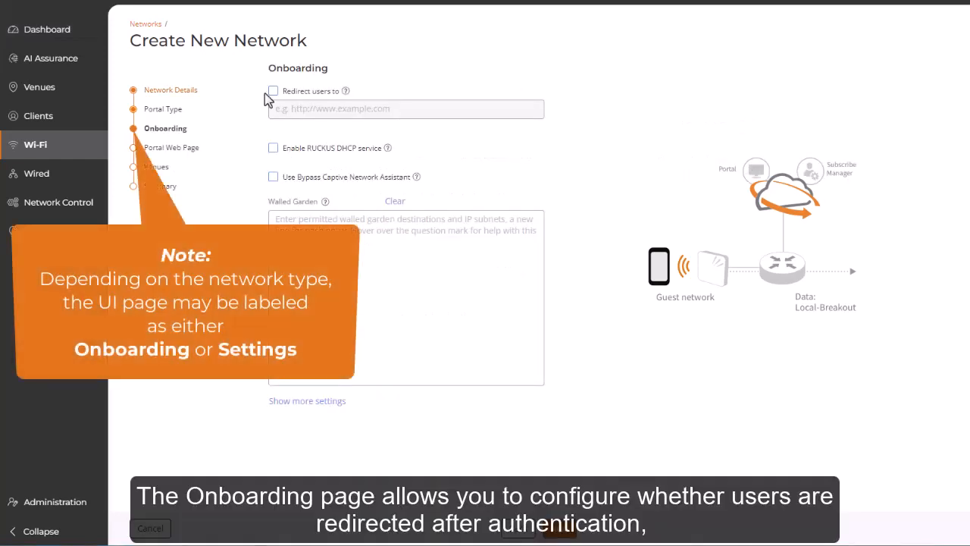
pyautogui.click(275, 93)
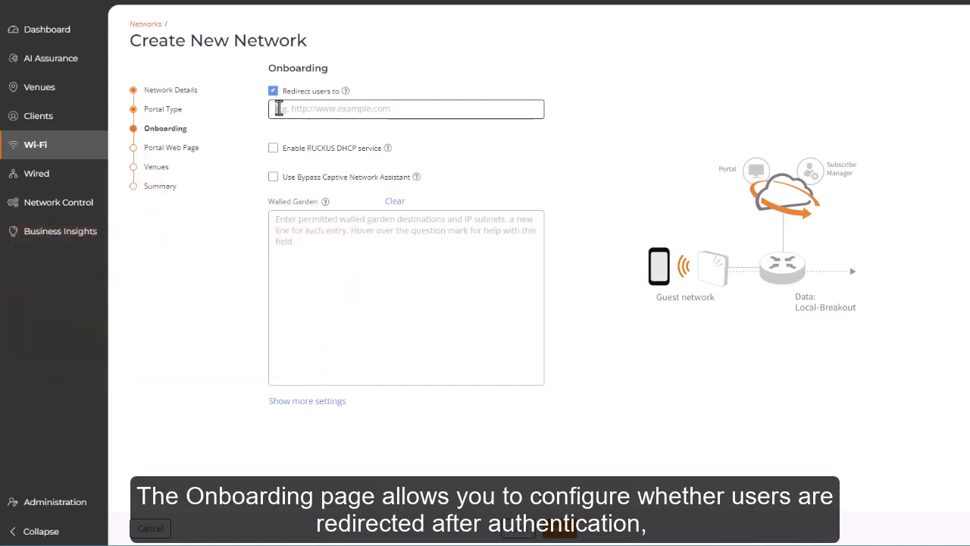
pyautogui.write('https://www.ruckusnetworks.com/')
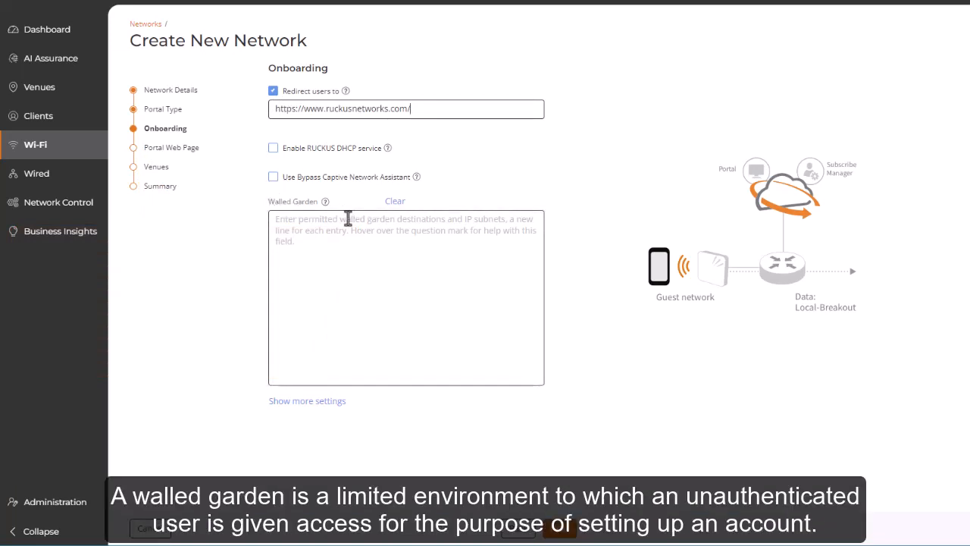
pyautogui.click(281, 221)
pyautogui.write('captive.apple.com clients3.google.com connectivitycheck.android.com connectivitycheck.gstatic.com play.googleapis.com urs.microsoft.com w.apprep.smartscreen.microsoft.com www.airport.us www.appleiphonecell.com www.googleapis.com www.ibook.info www.itools.info www.thinkdifferent.us 172.217.0.0/16 216.58.0.0/16')
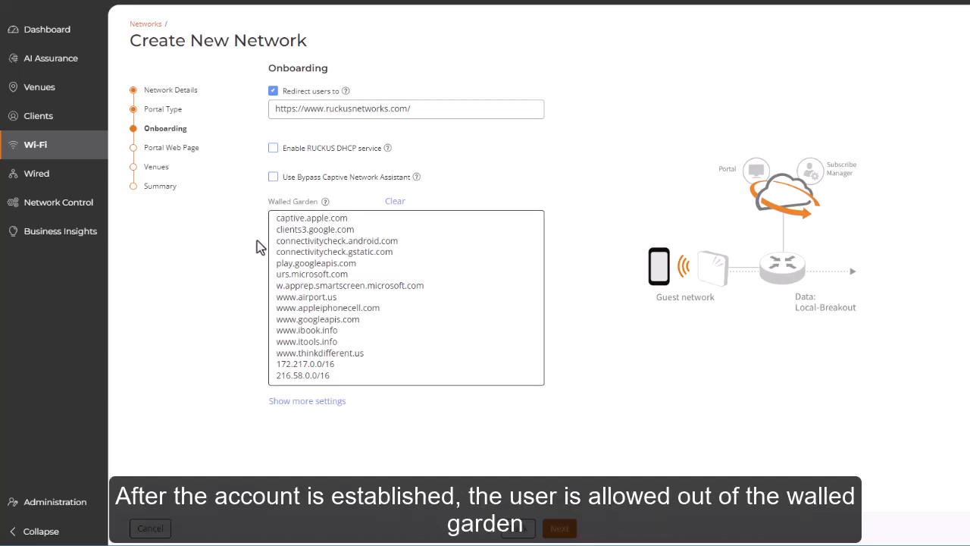
# - Show the additional onboarding settings and review the VLAN, Services and Radio options down to User Connection
pyautogui.click(282, 403)
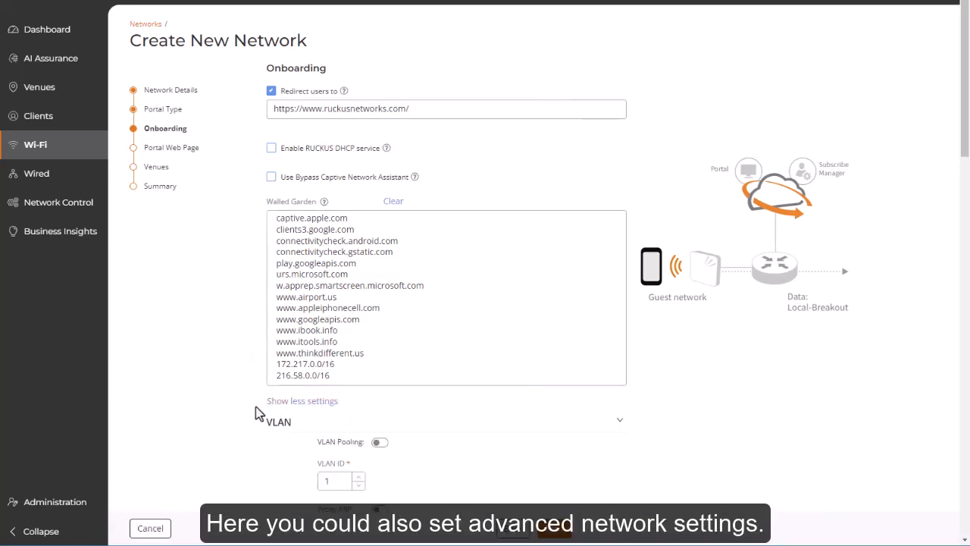
pyautogui.scroll(-5, 258, 413)
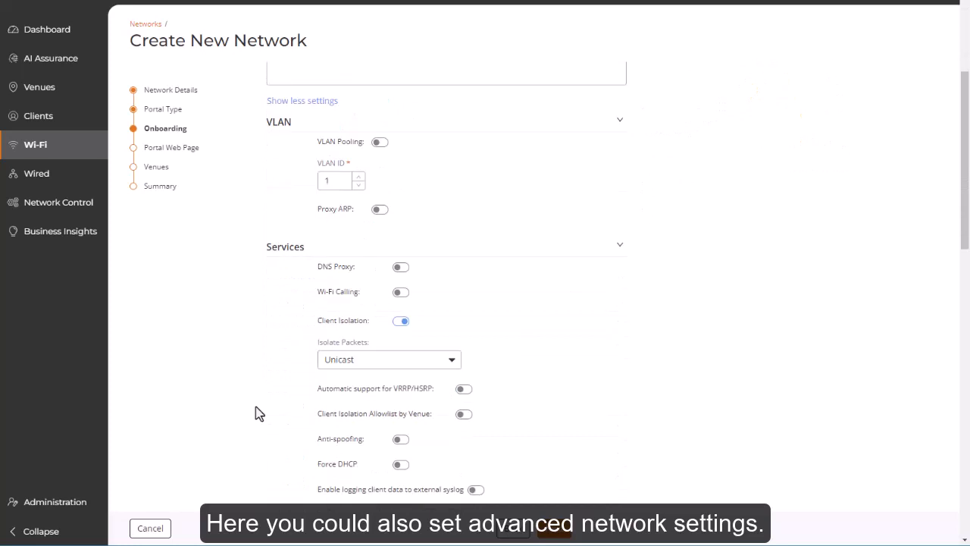
pyautogui.scroll(-5, 258, 413)
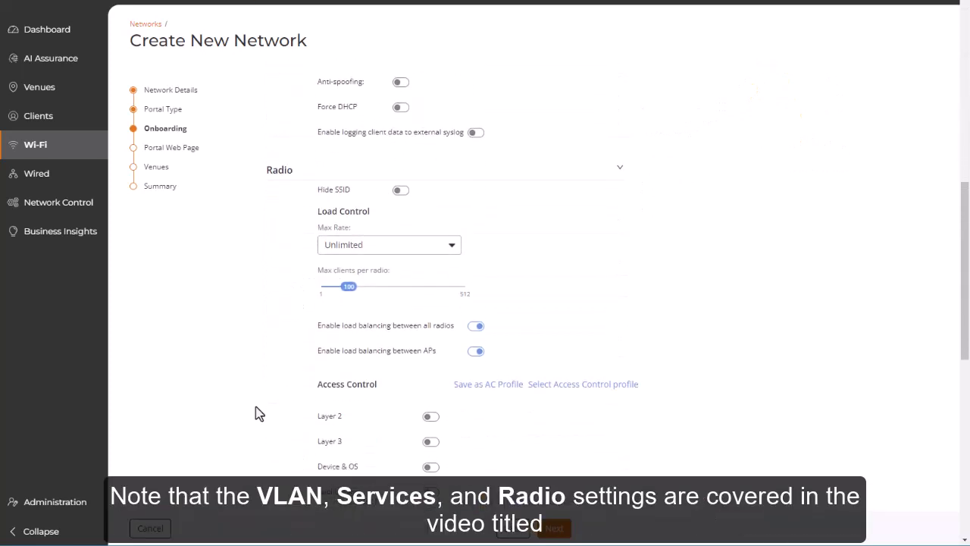
pyautogui.scroll(-4, 258, 413)
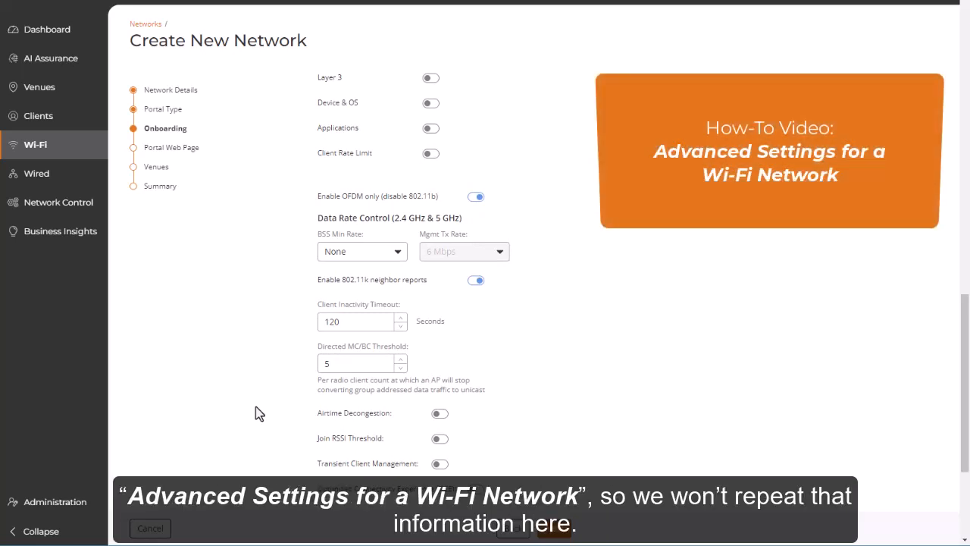
pyautogui.scroll(-3, 257, 413)
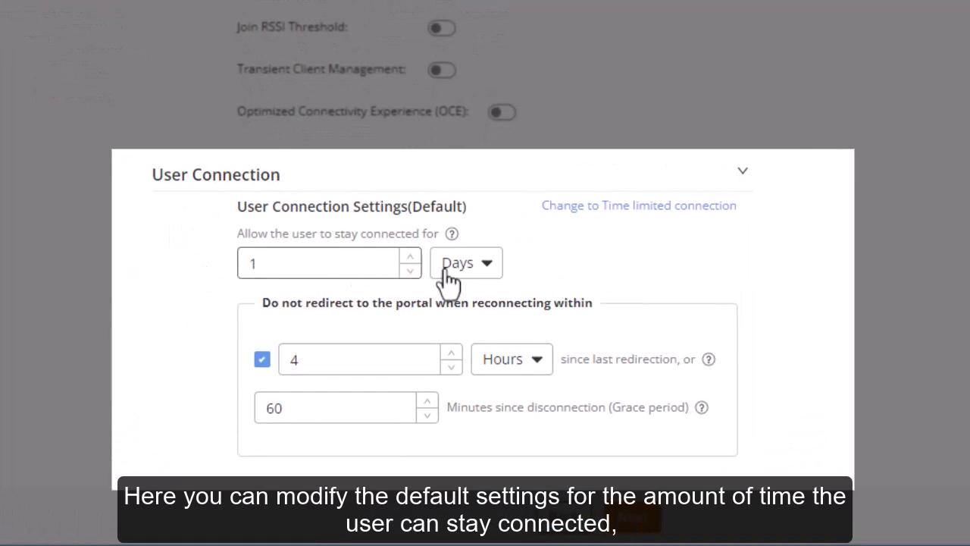
# - Check the time units available for the allowed connection duration and for the period without portal redirection
pyautogui.click(488, 267)
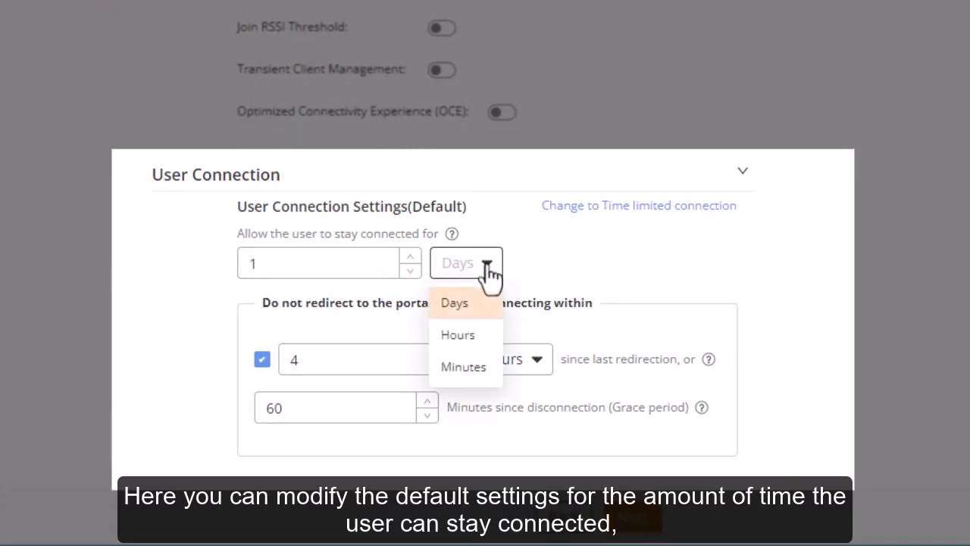
pyautogui.click(487, 267)
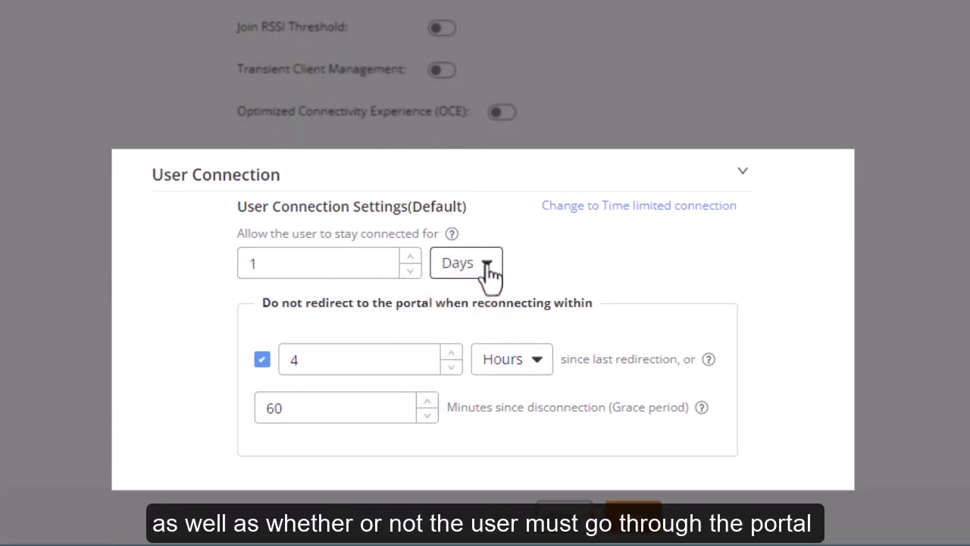
pyautogui.click(540, 365)
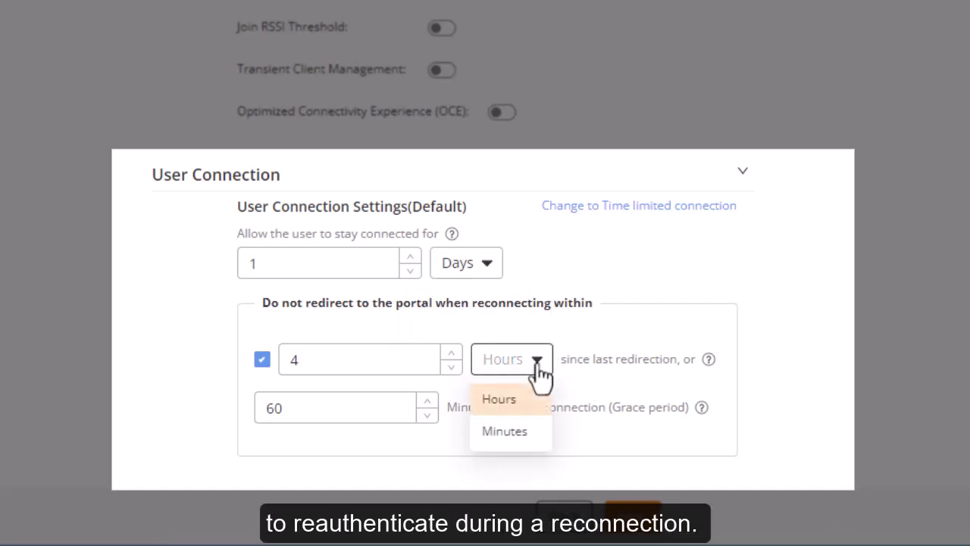
pyautogui.click(558, 303)
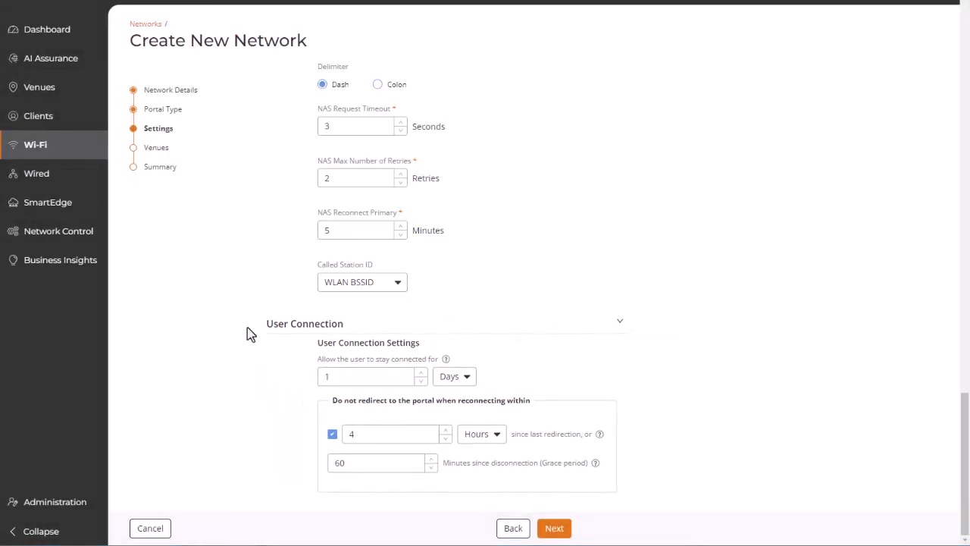
# - Review the RADIUS Options, checking the choices offered for NAS ID and for Called Station ID
pyautogui.scroll(1, 251, 335)
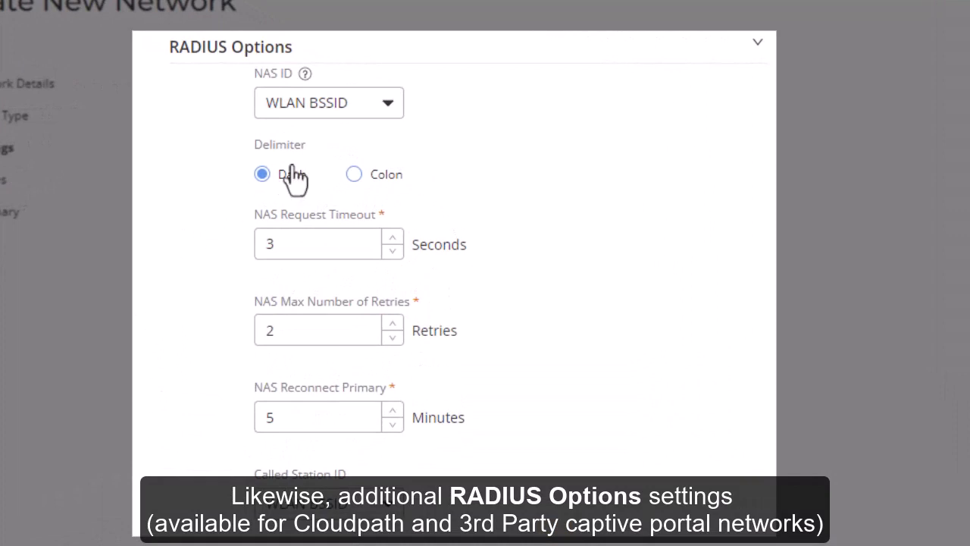
pyautogui.click(387, 106)
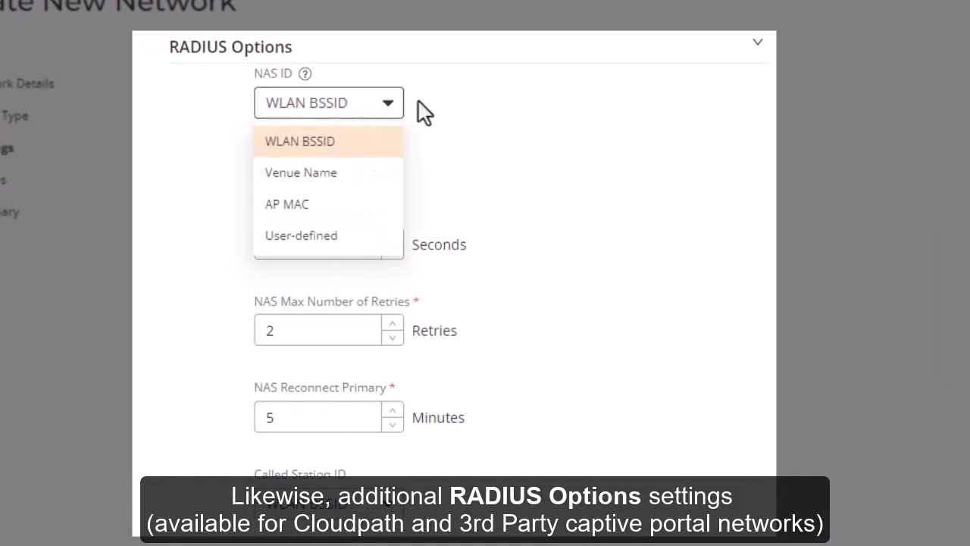
pyautogui.click(419, 101)
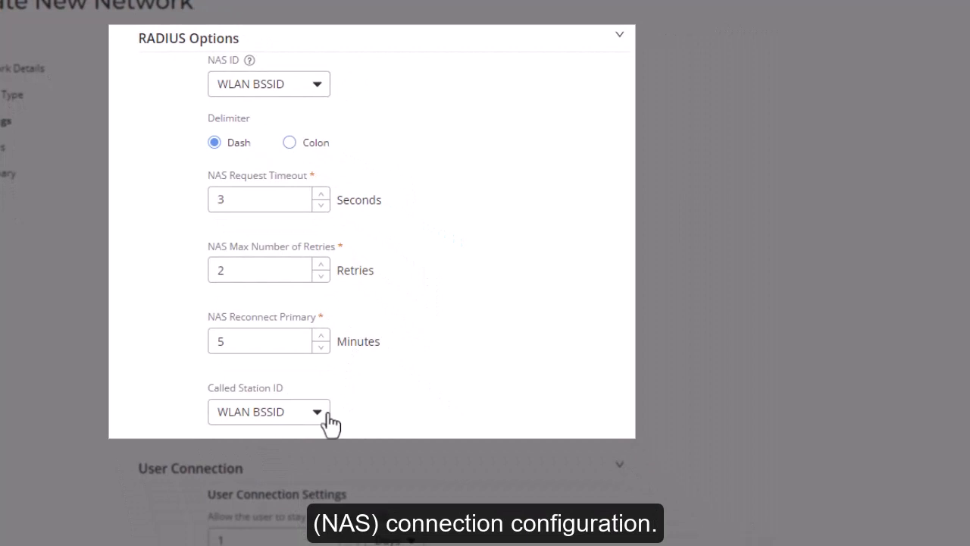
pyautogui.click(317, 413)
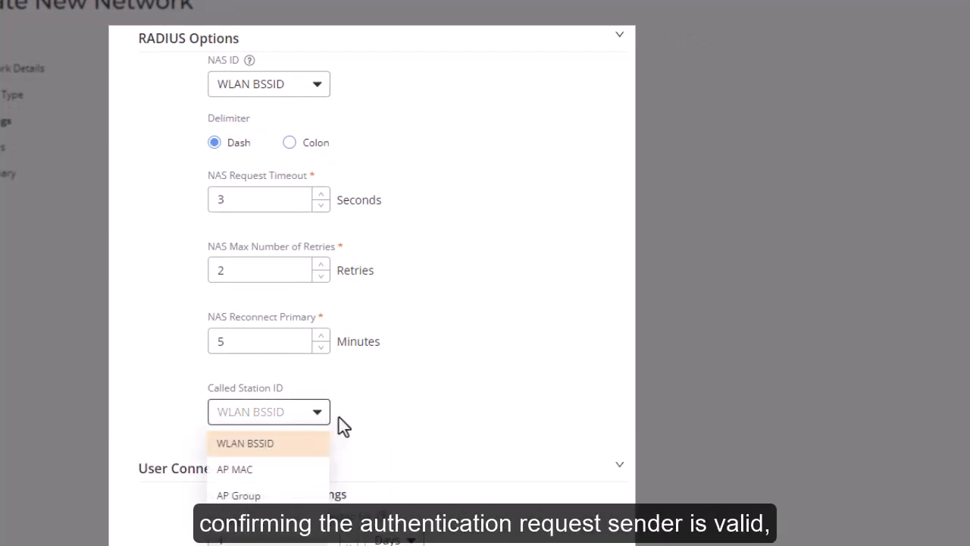
pyautogui.click(339, 418)
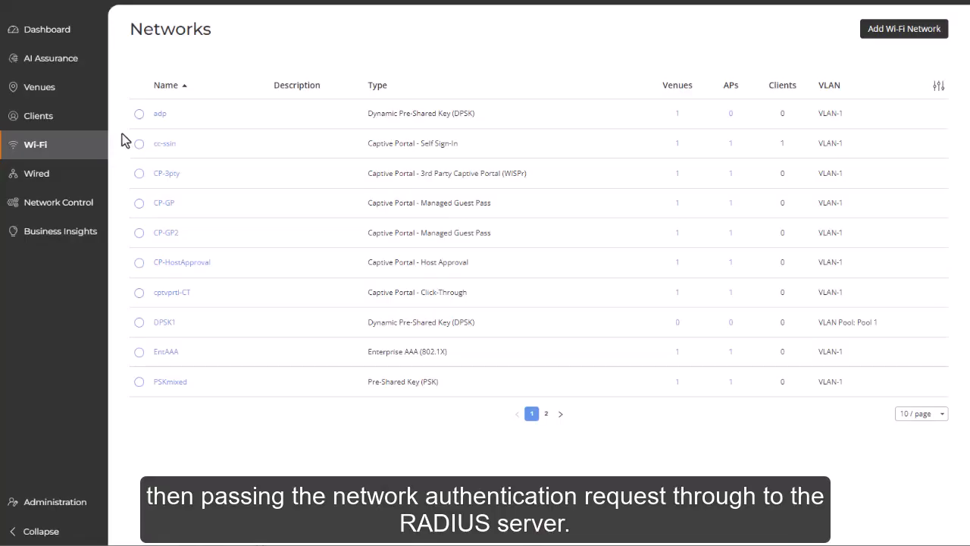
# - Start a new guest pass from Guest Pass Credentials and enter the guest's name, mobile phone number and e-mail
pyautogui.moveTo(79, 115)
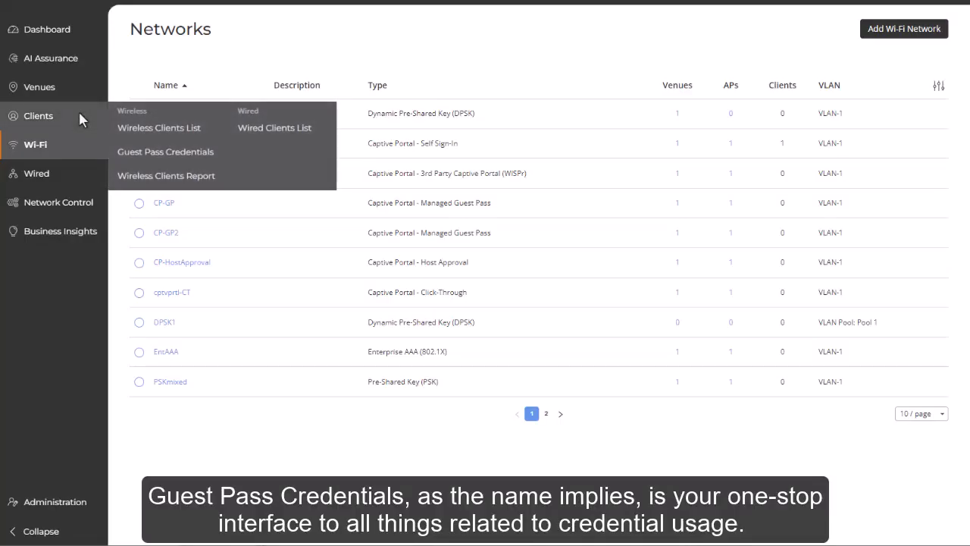
pyautogui.click(136, 156)
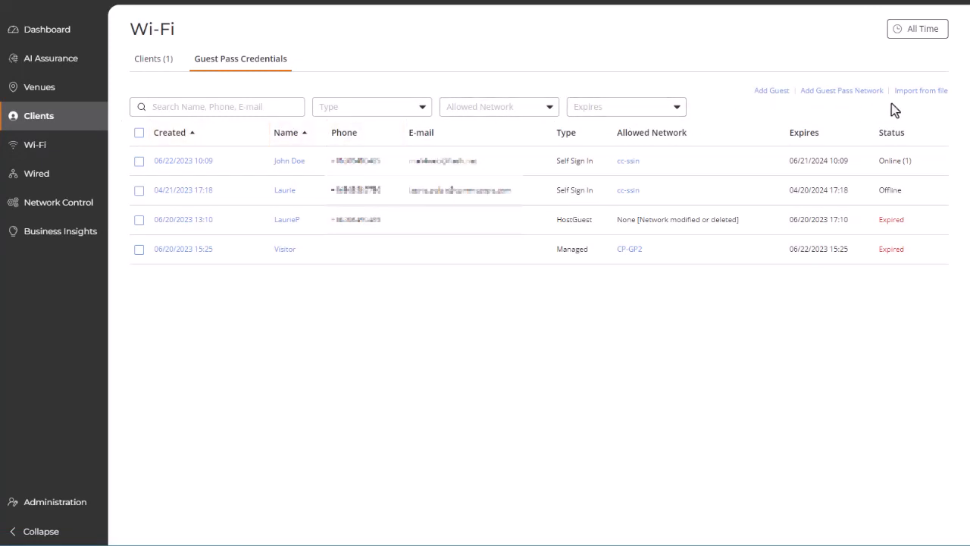
pyautogui.click(772, 90)
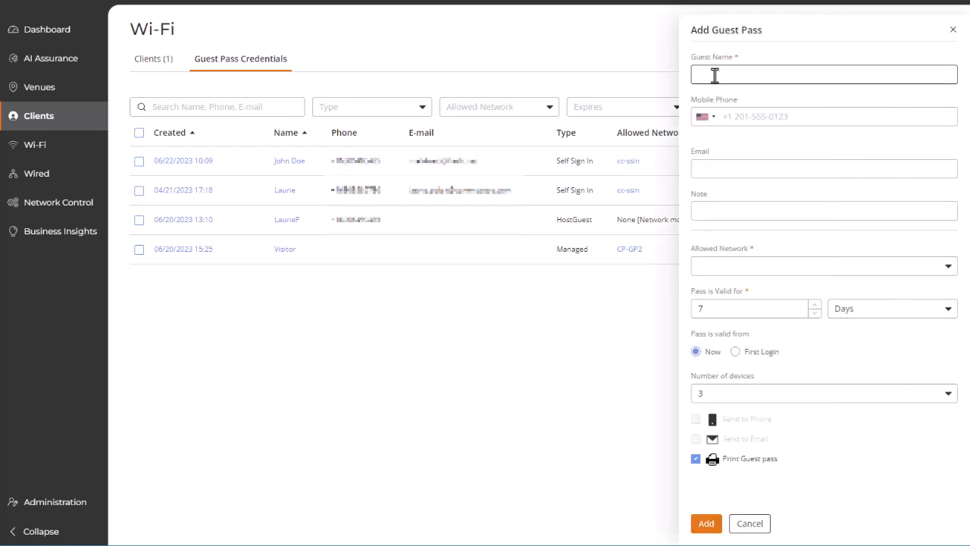
pyautogui.write('Jane Doe')
pyautogui.click(724, 115)
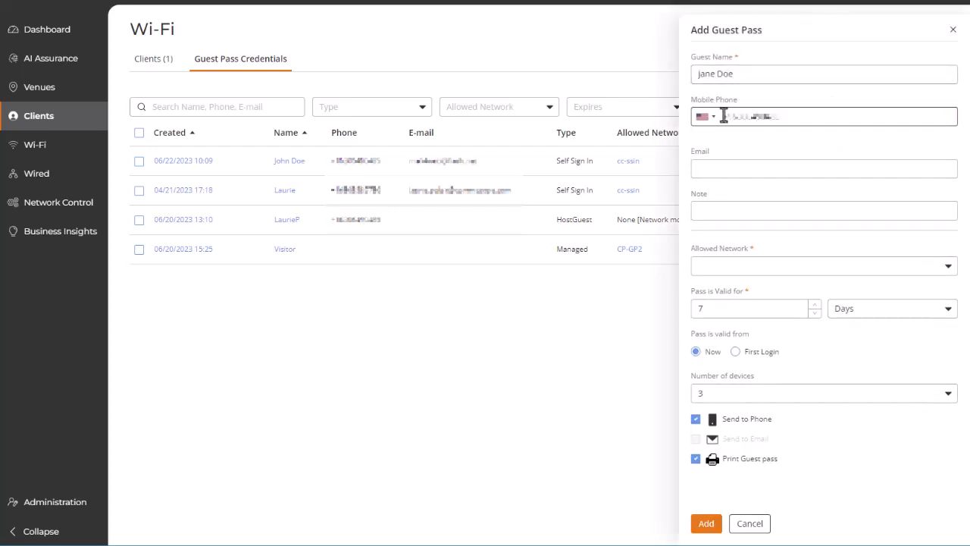
pyautogui.click(705, 172)
pyautogui.write('name@email.com')
# - Allow the guest on CP-GP2, make the pass valid from First Login, turn off printing the guest pass, and add it
pyautogui.click(703, 268)
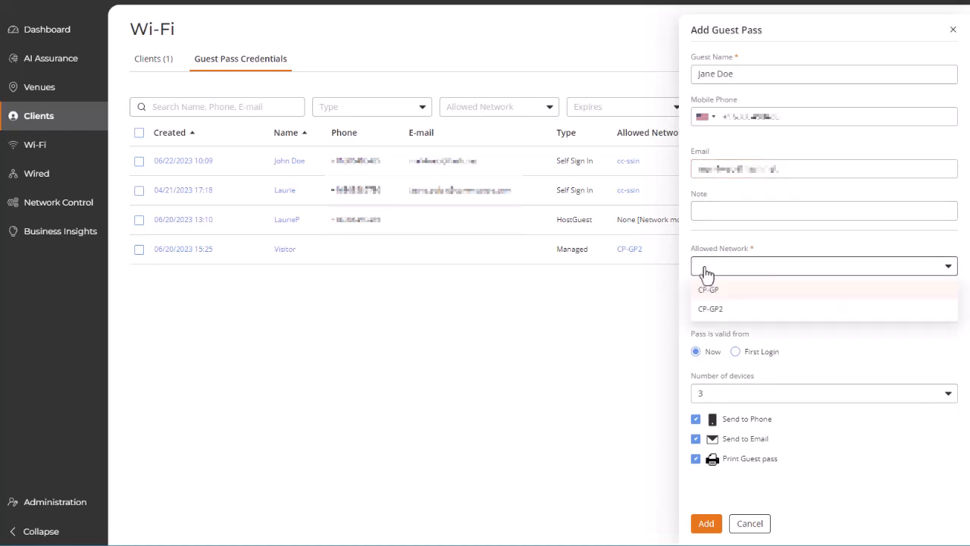
pyautogui.click(703, 292)
pyautogui.click(949, 309)
pyautogui.click(856, 349)
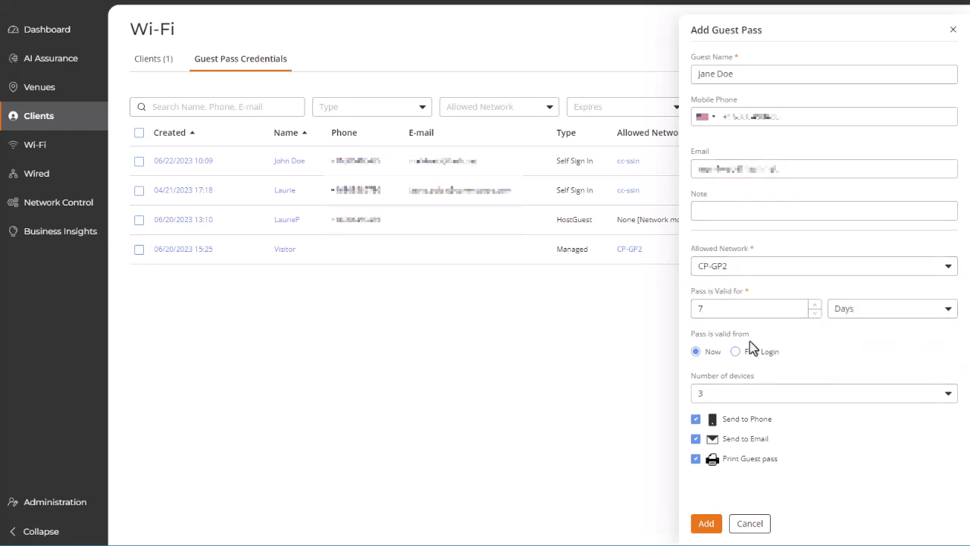
pyautogui.click(735, 352)
pyautogui.click(947, 392)
pyautogui.click(949, 392)
pyautogui.click(696, 459)
pyautogui.click(703, 523)
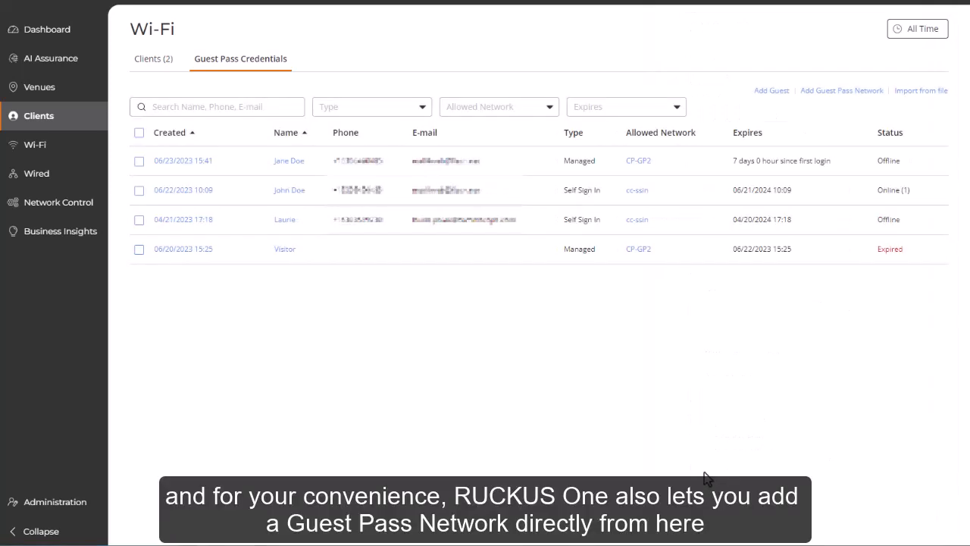
# - View the form for adding a guest pass network and cancel it
pyautogui.click(825, 92)
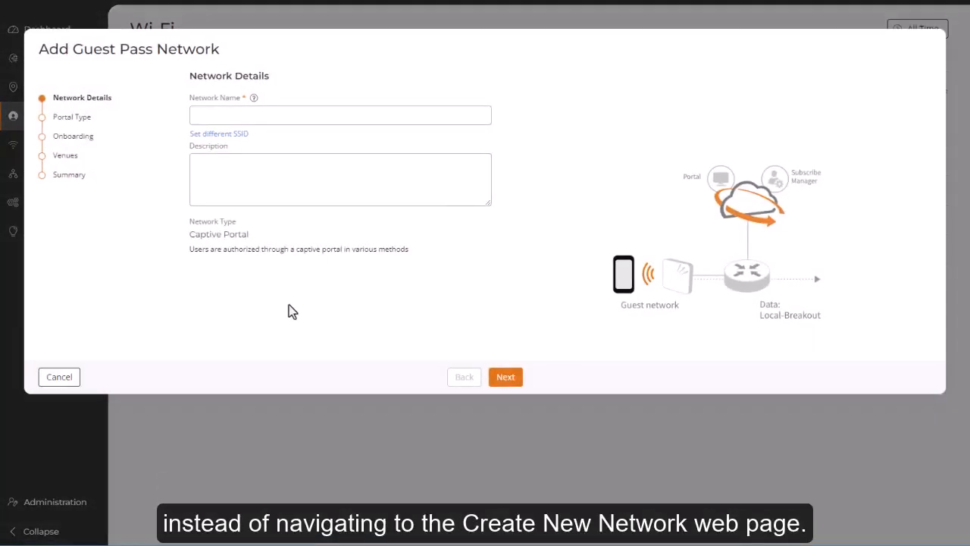
pyautogui.click(59, 377)
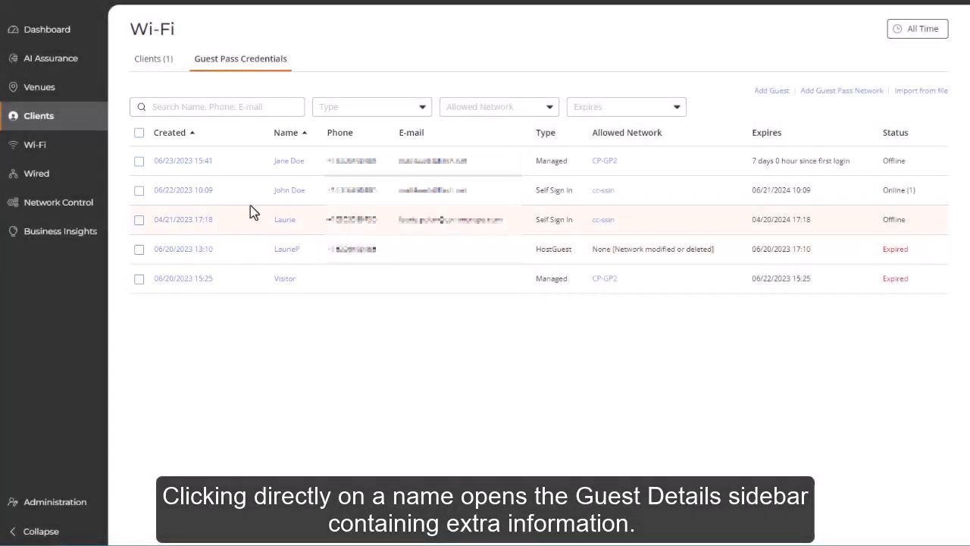
# - Inspect the guest details, connected client and available actions of the online Self Sign In guest, and close the details
pyautogui.click(286, 195)
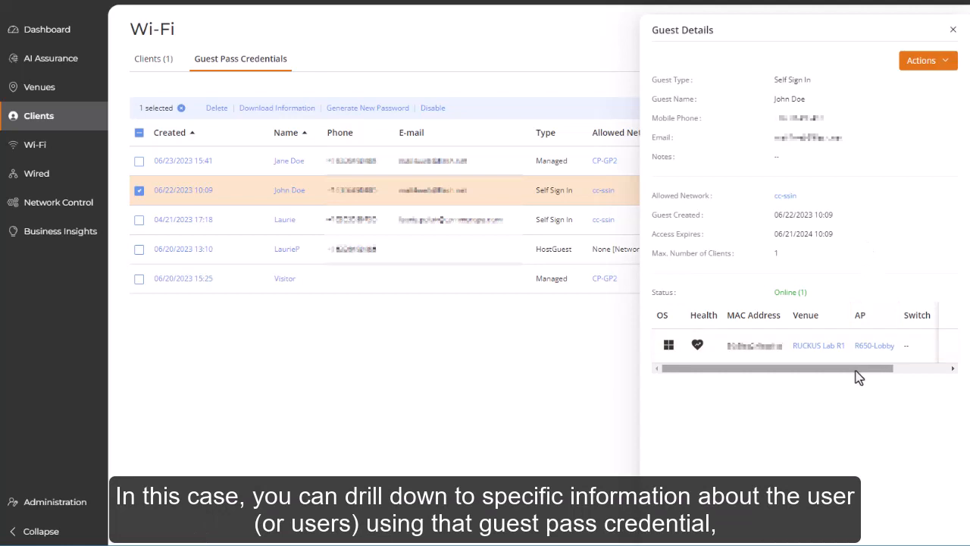
pyautogui.moveTo(857, 374)
pyautogui.mouseDown()
pyautogui.moveTo(918, 375)
pyautogui.moveTo(842, 383)
pyautogui.mouseUp()
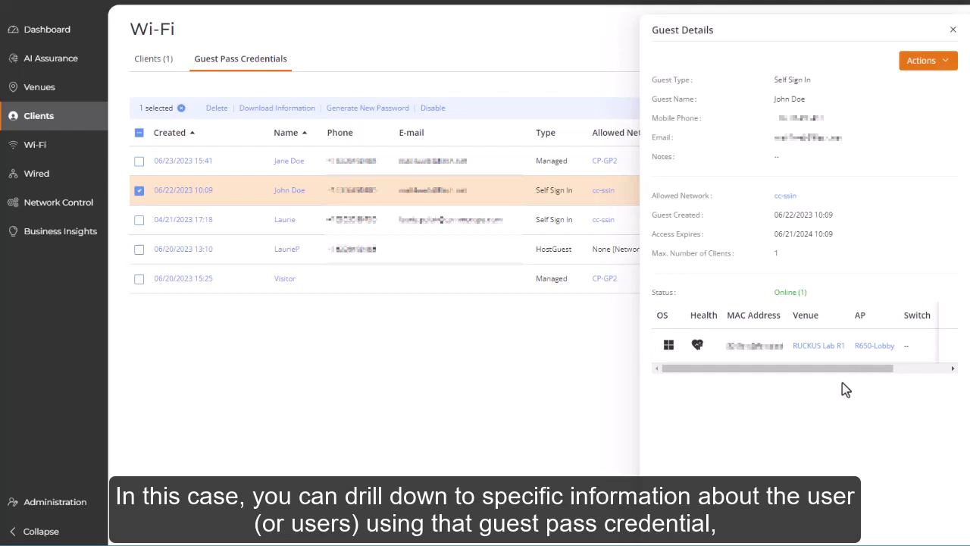
pyautogui.click(947, 65)
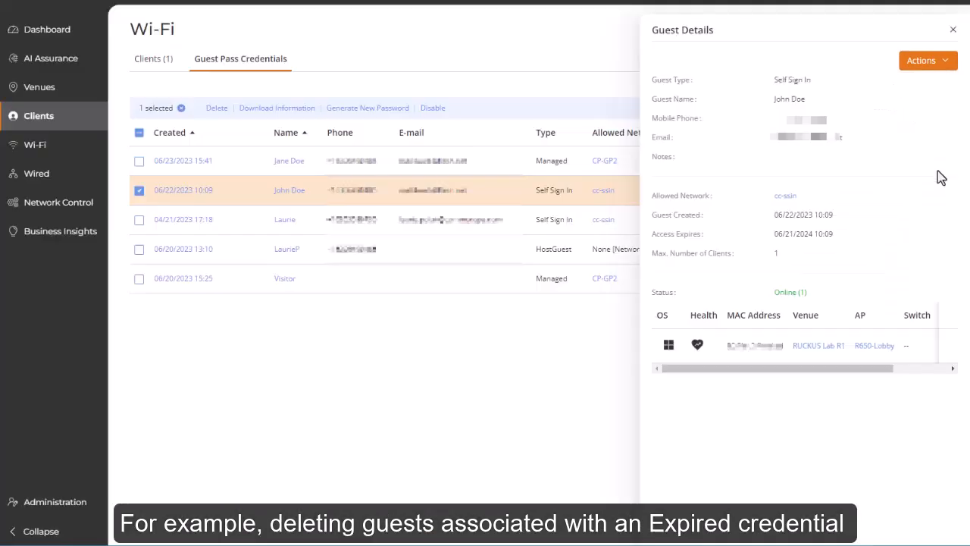
pyautogui.click(952, 31)
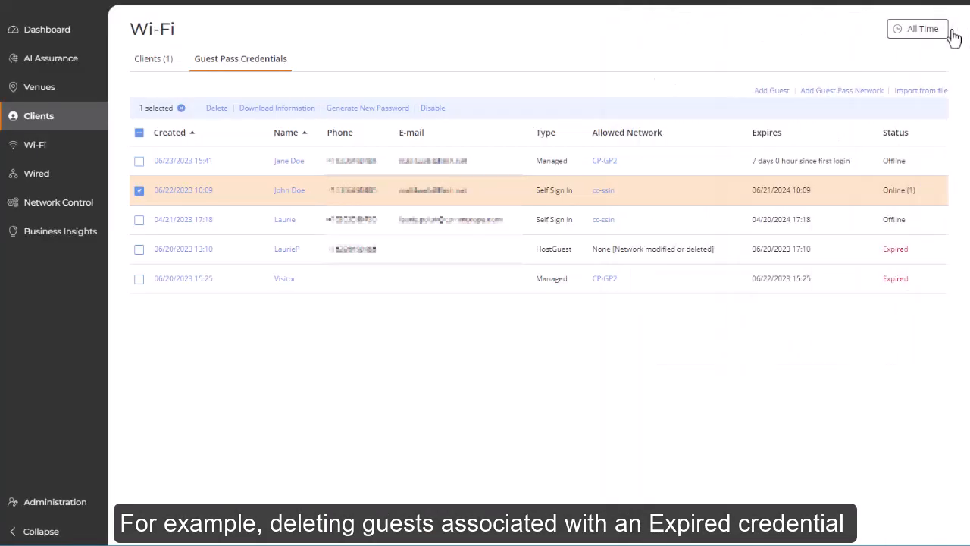
# - Delete the expired HostGuest credential from its guest details and confirm the deletion
pyautogui.click(284, 255)
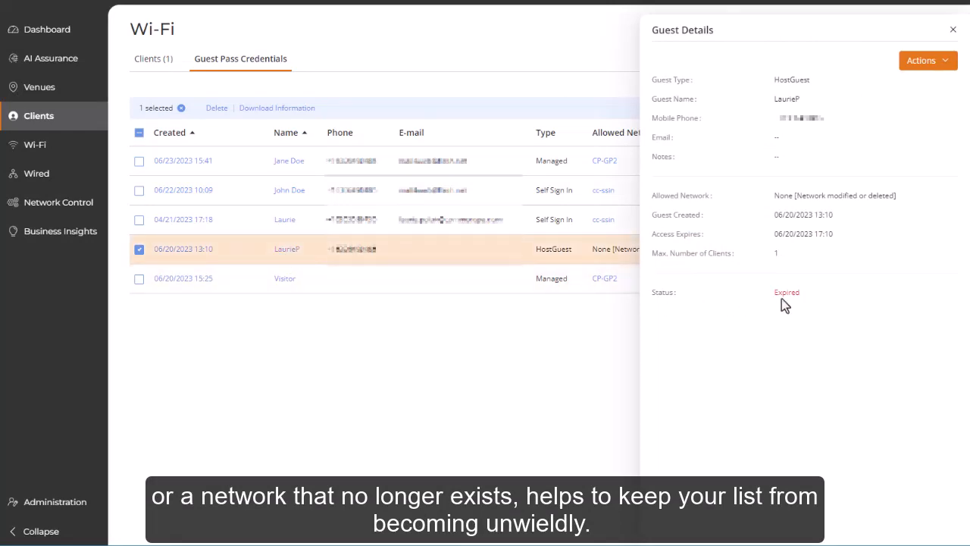
pyautogui.click(943, 64)
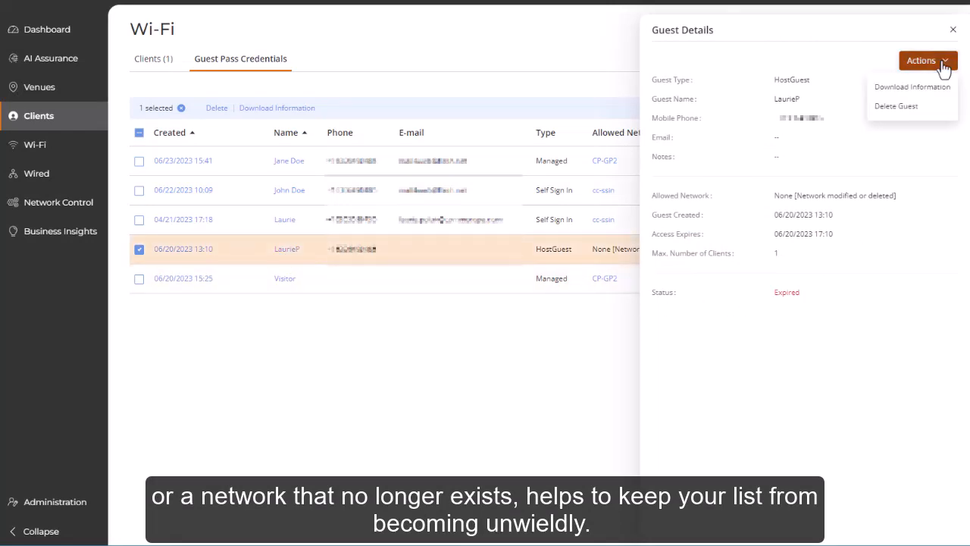
pyautogui.click(906, 113)
pyautogui.click(547, 119)
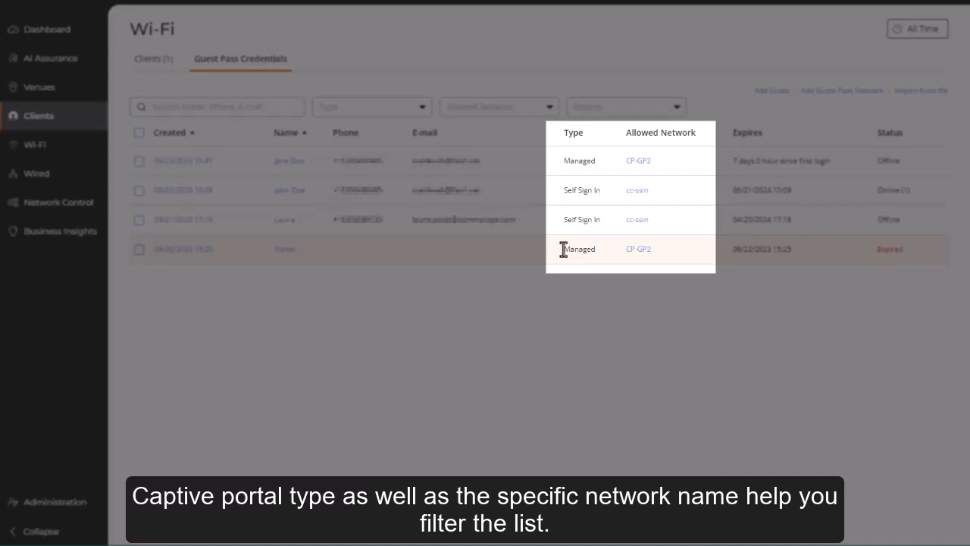
pyautogui.click(640, 192)
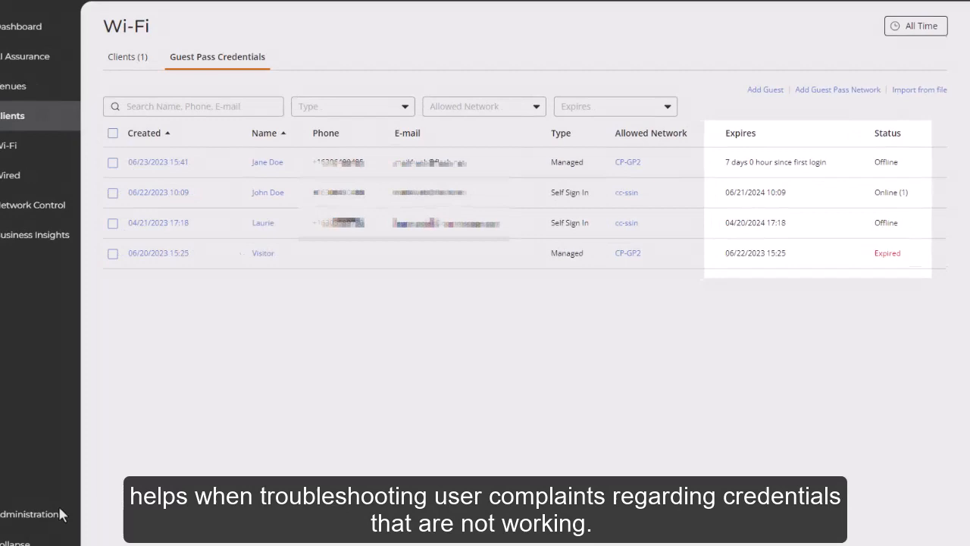
# - Start adding a local administrator on the Administrators page and view the roles that can be assigned
pyautogui.moveTo(56, 507)
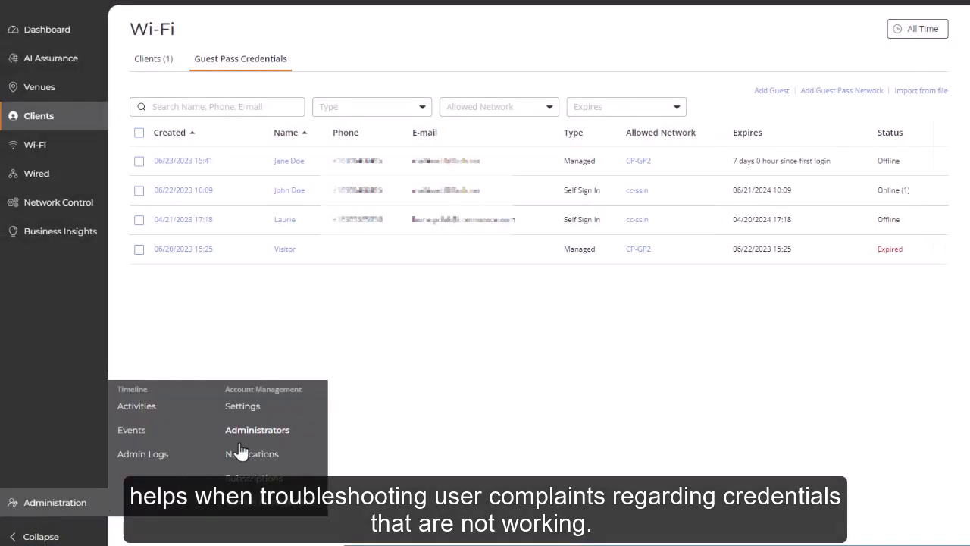
pyautogui.click(238, 429)
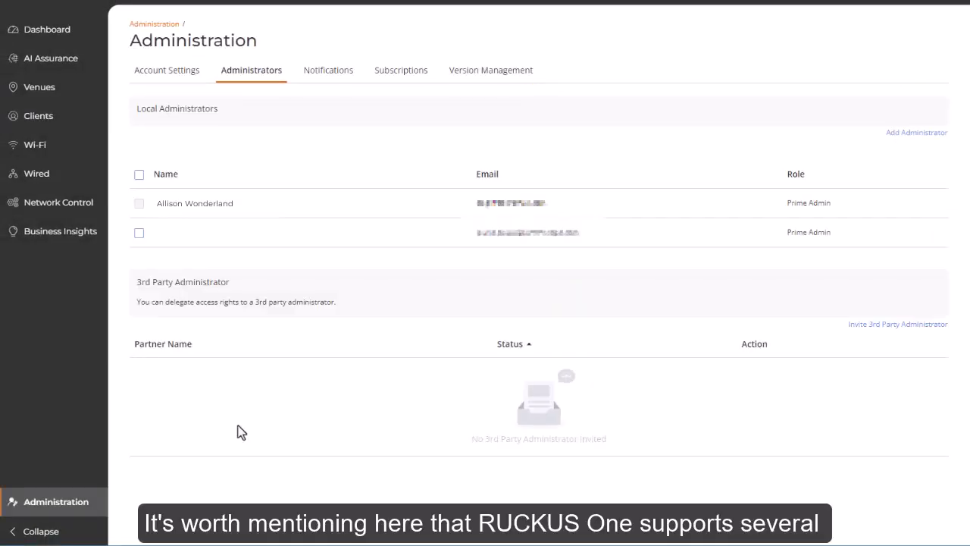
pyautogui.click(898, 141)
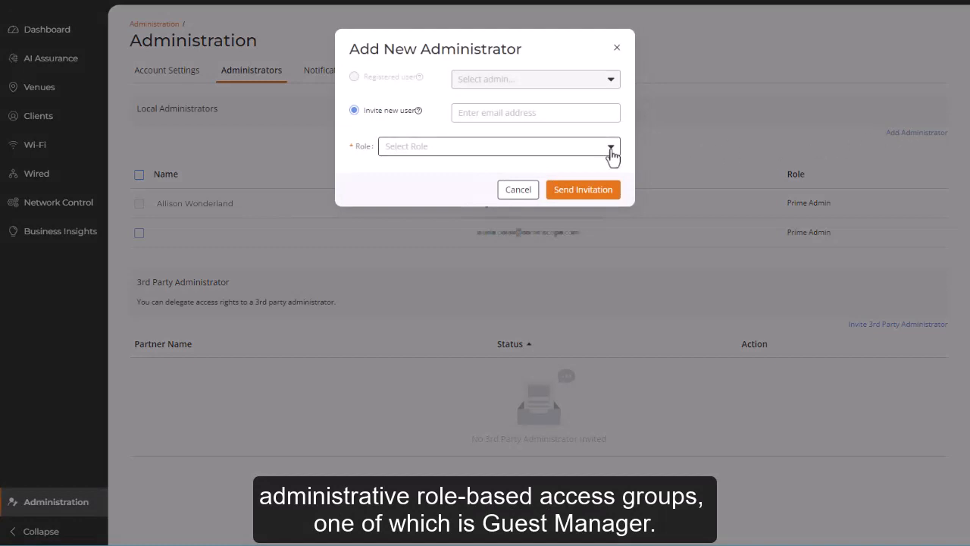
pyautogui.click(611, 149)
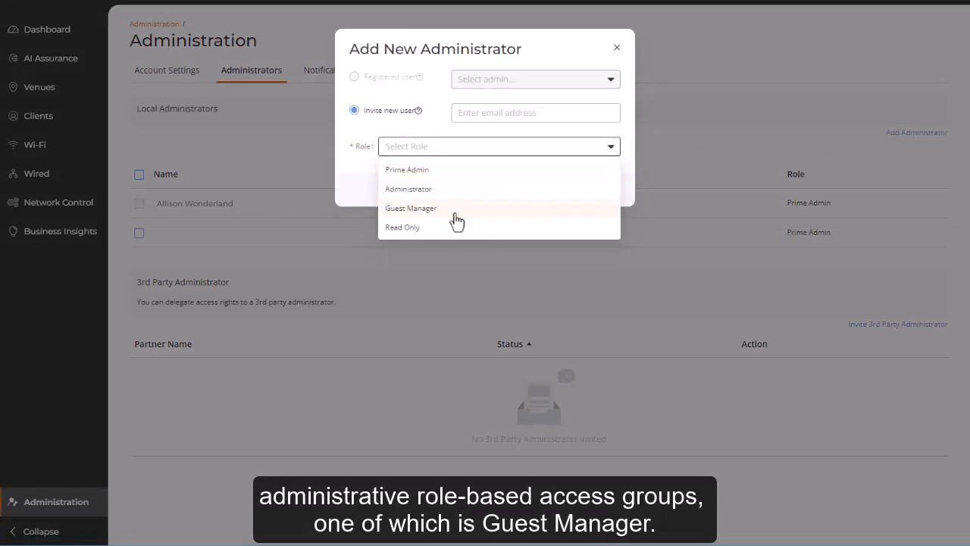